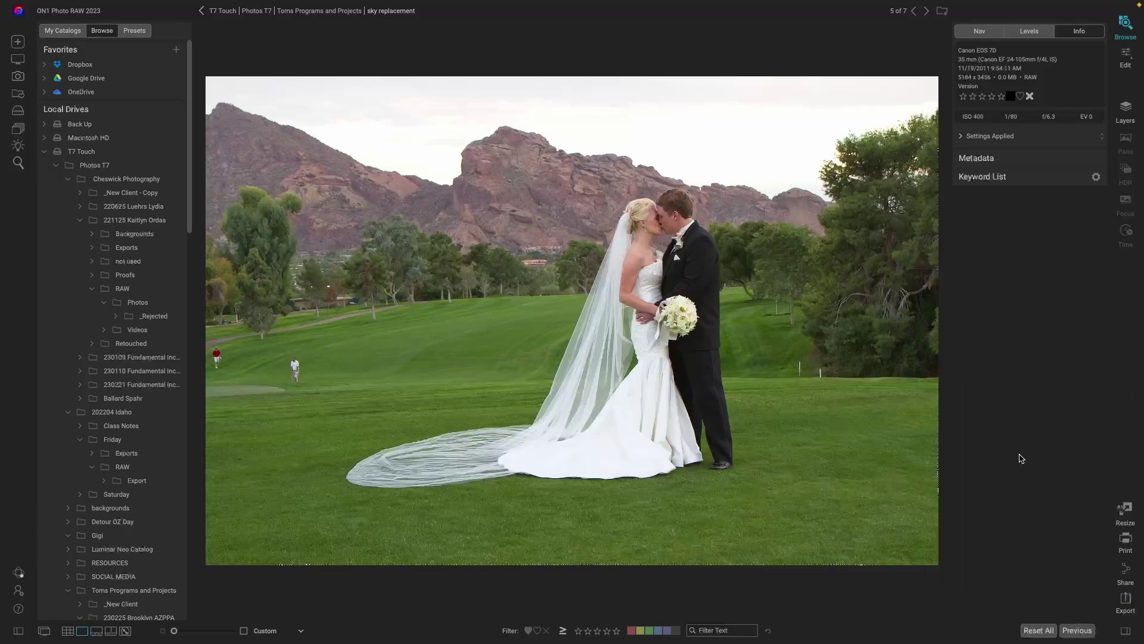
Preview the finished blue-sky version, then open the original in Develop with the ON1 Landscape profile.
key(Right)
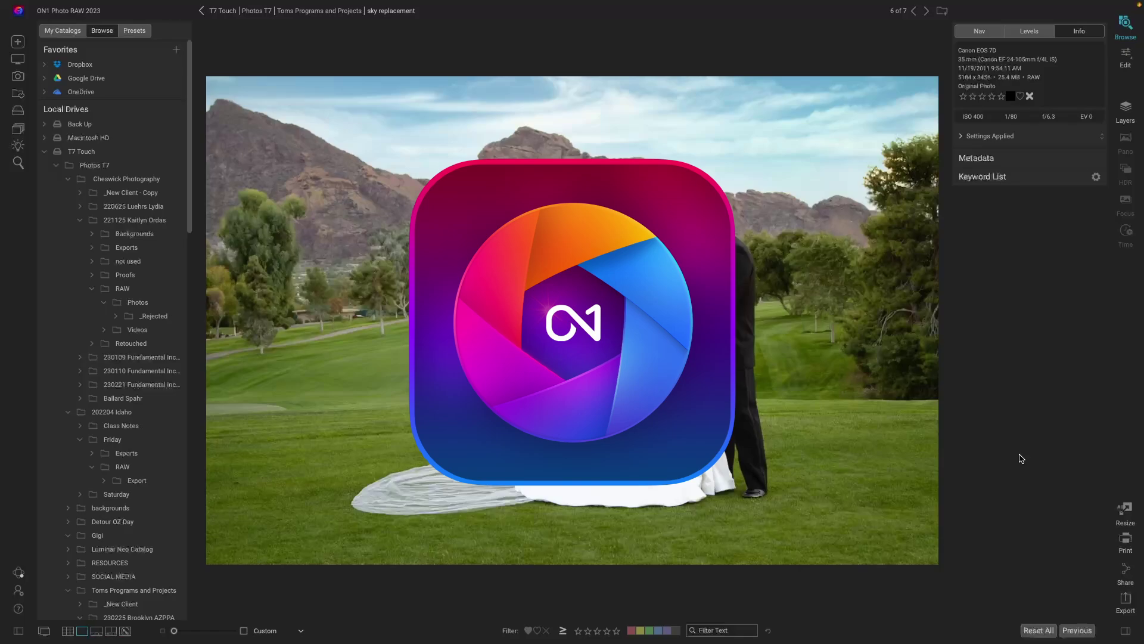
key(Left)
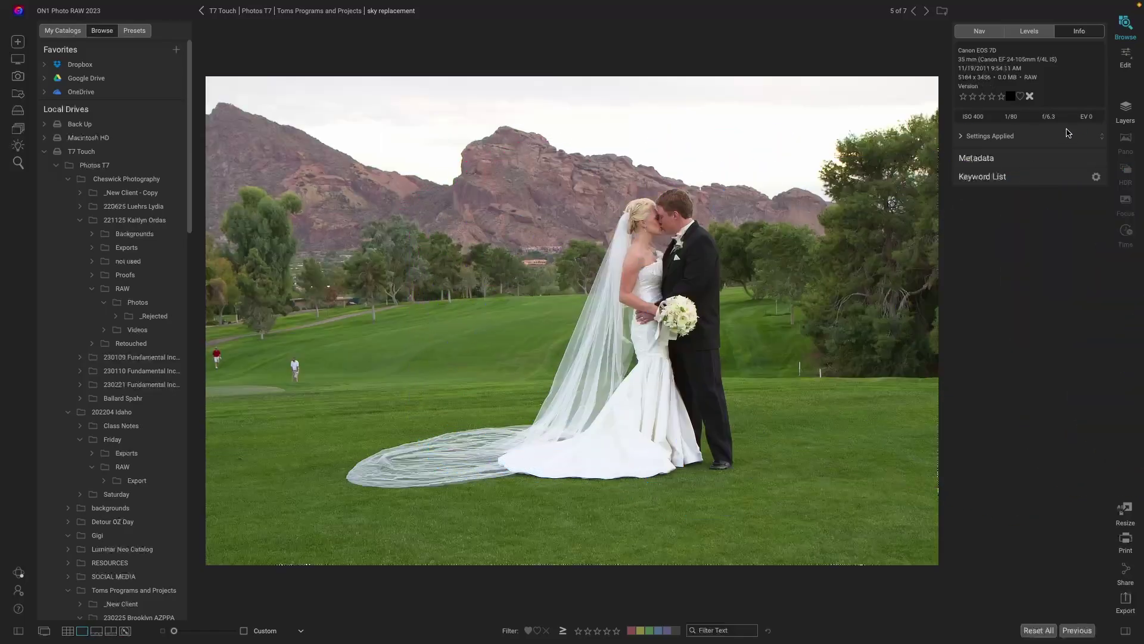
click(1127, 57)
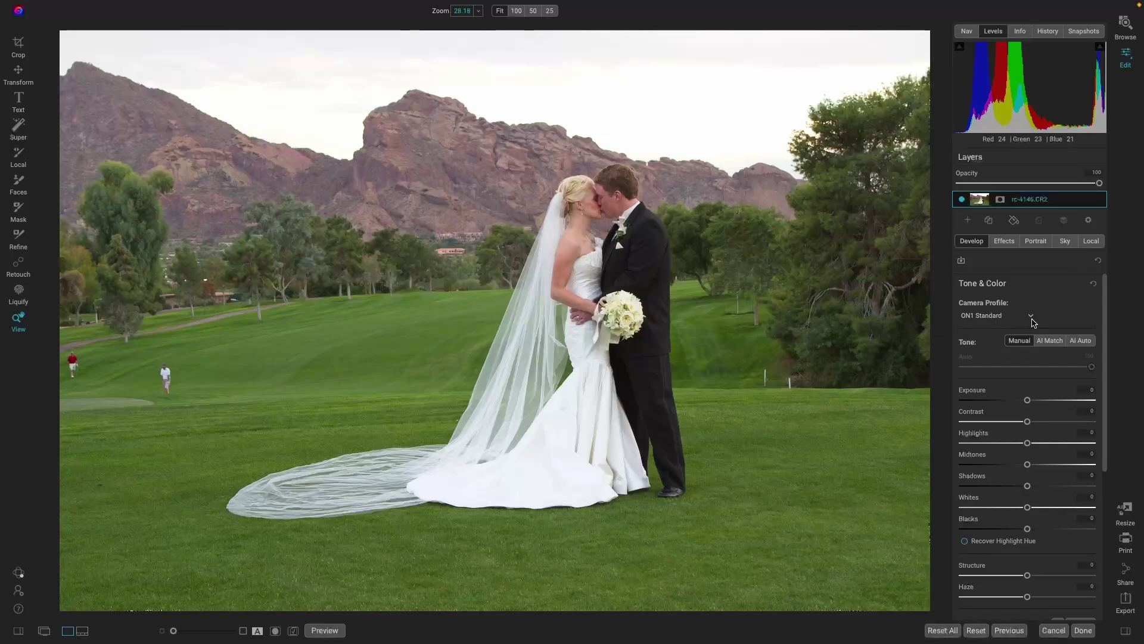
click(1032, 320)
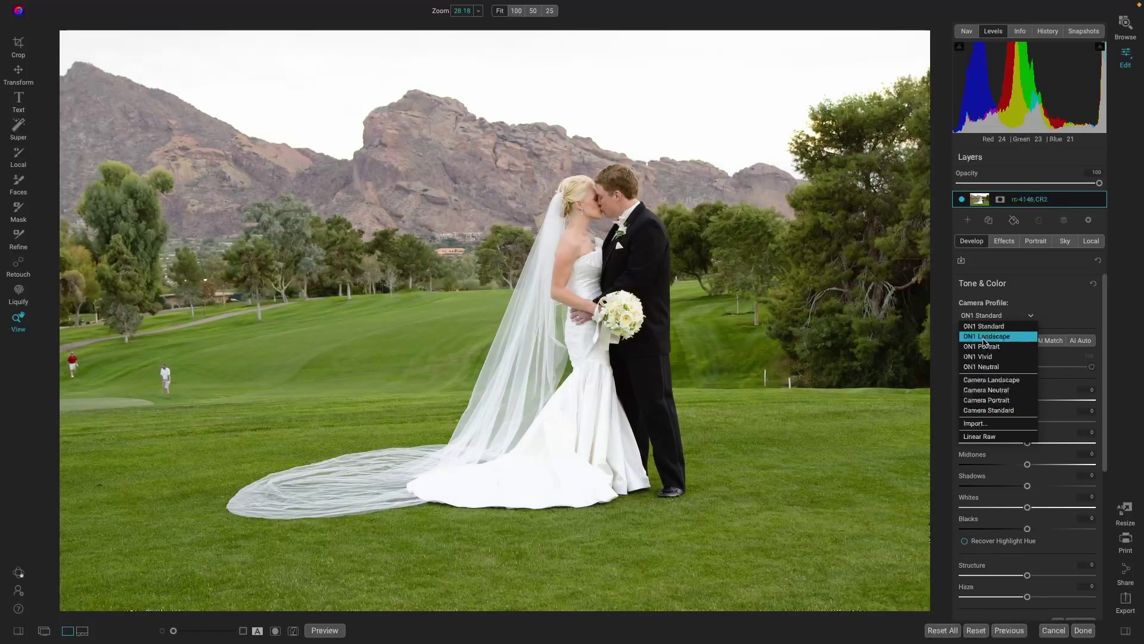
click(985, 337)
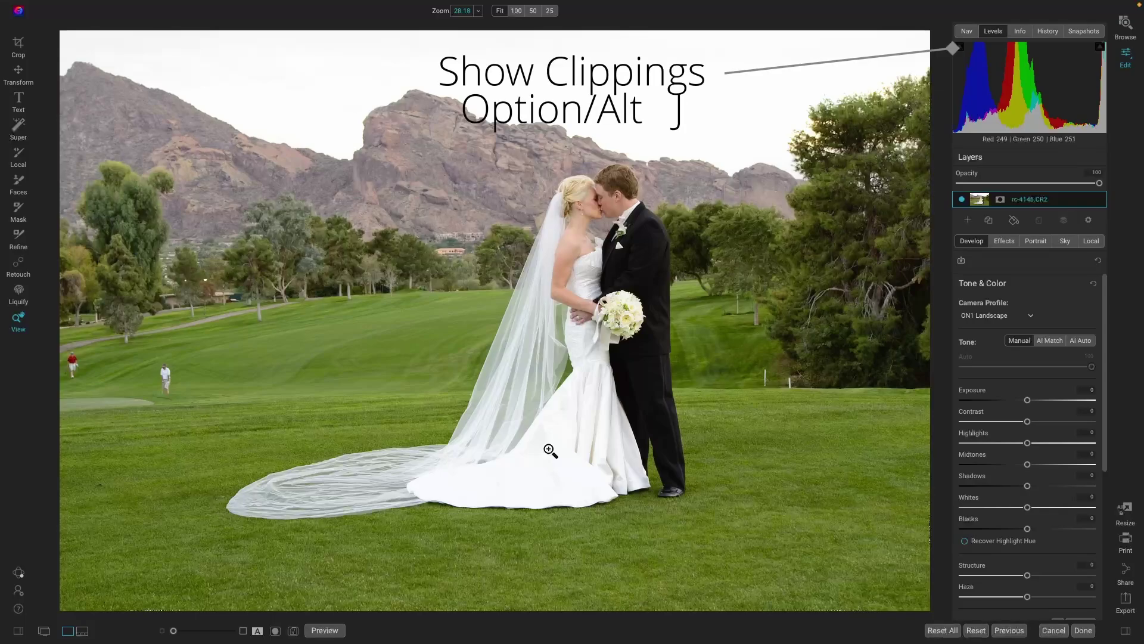
key(j)
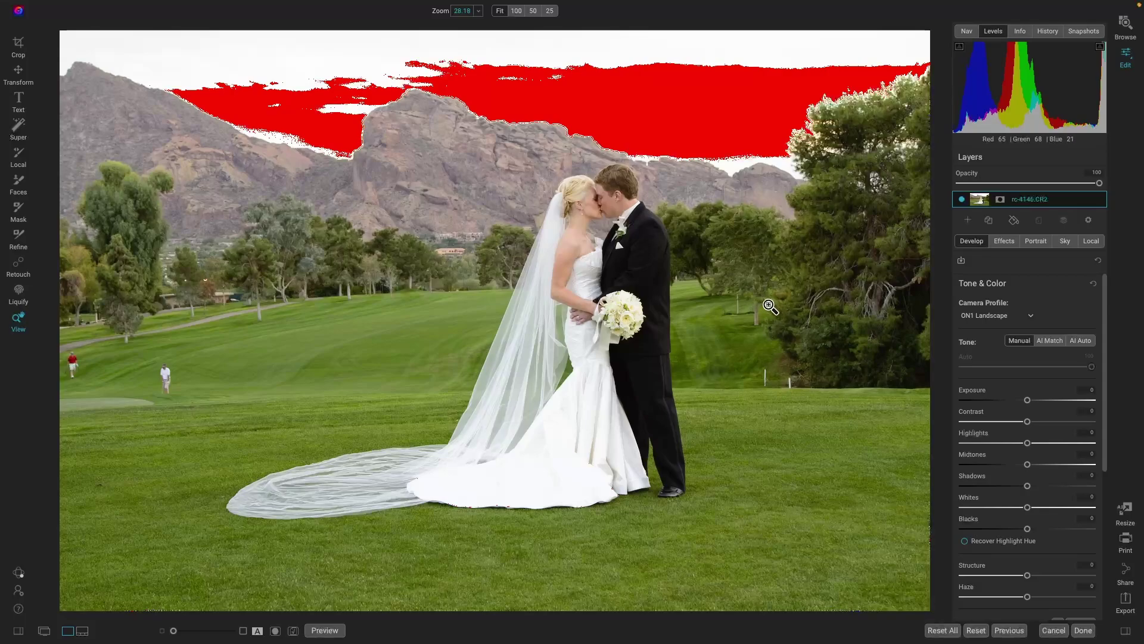
key(alt+bracketright)
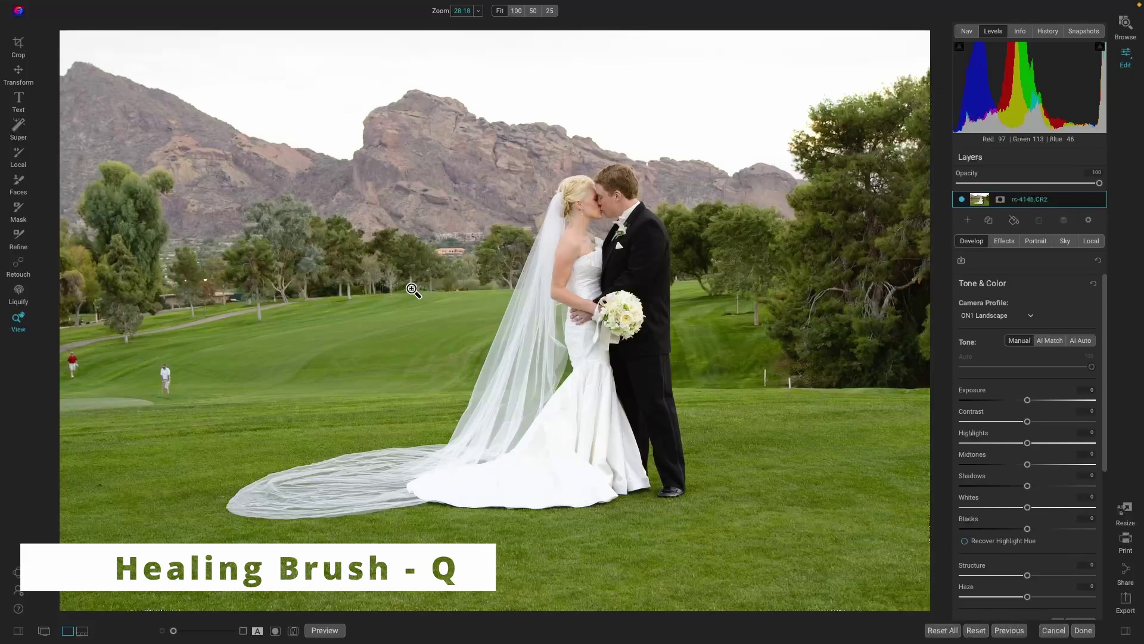
Heal away the white post in the grass using a size-50 Healing Brush.
key(q)
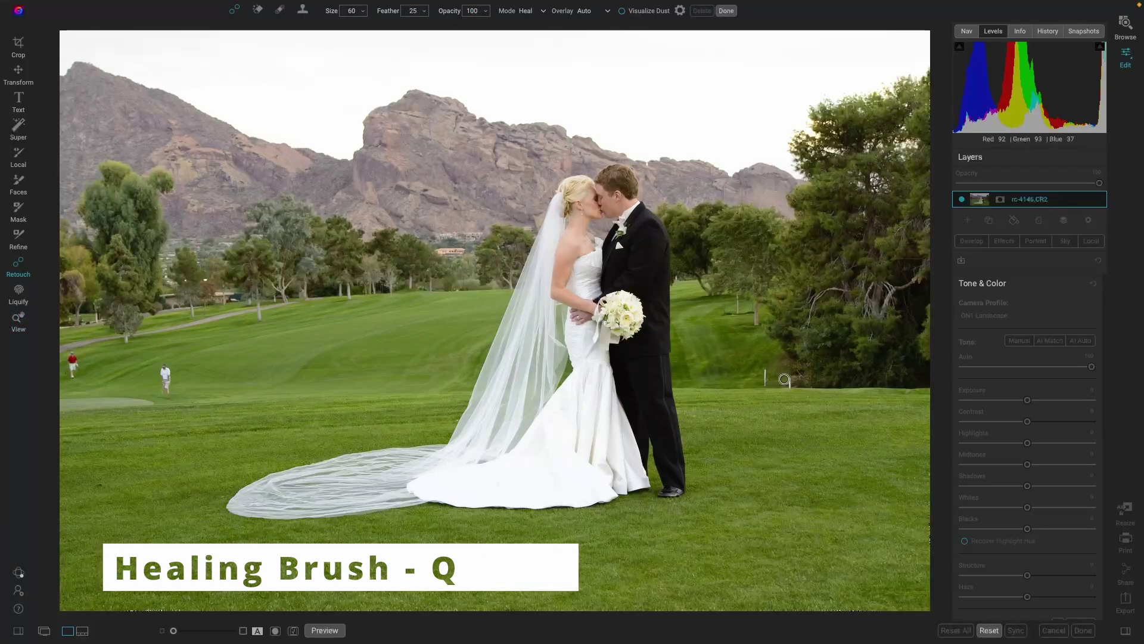
key(bracketleft)
key(ctrl+equal)
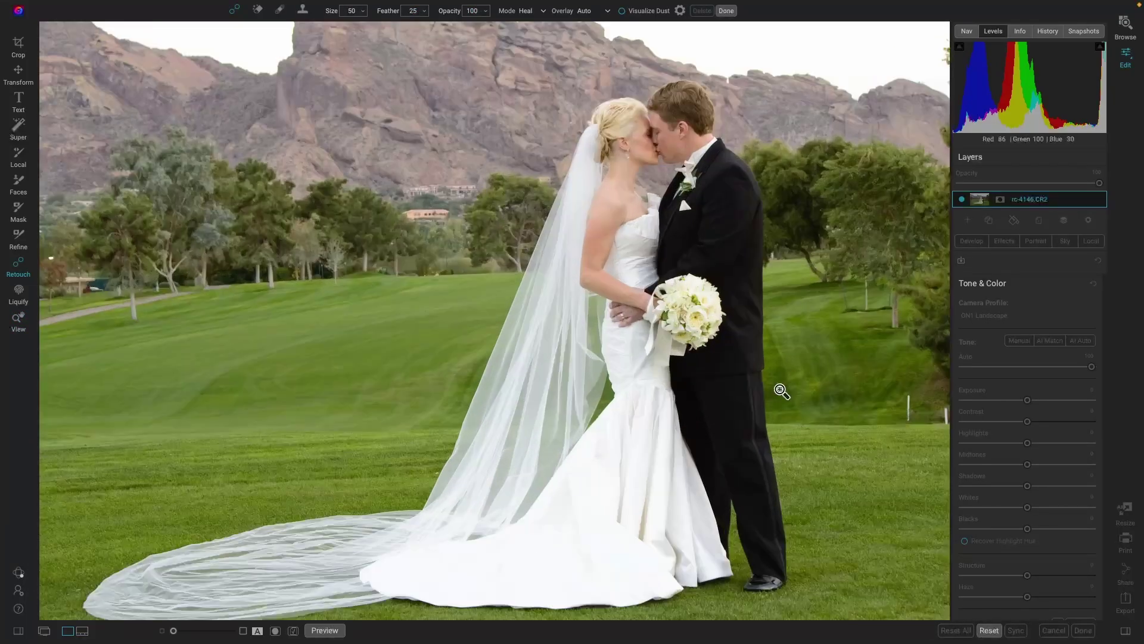
scroll(888, 438, right, 5)
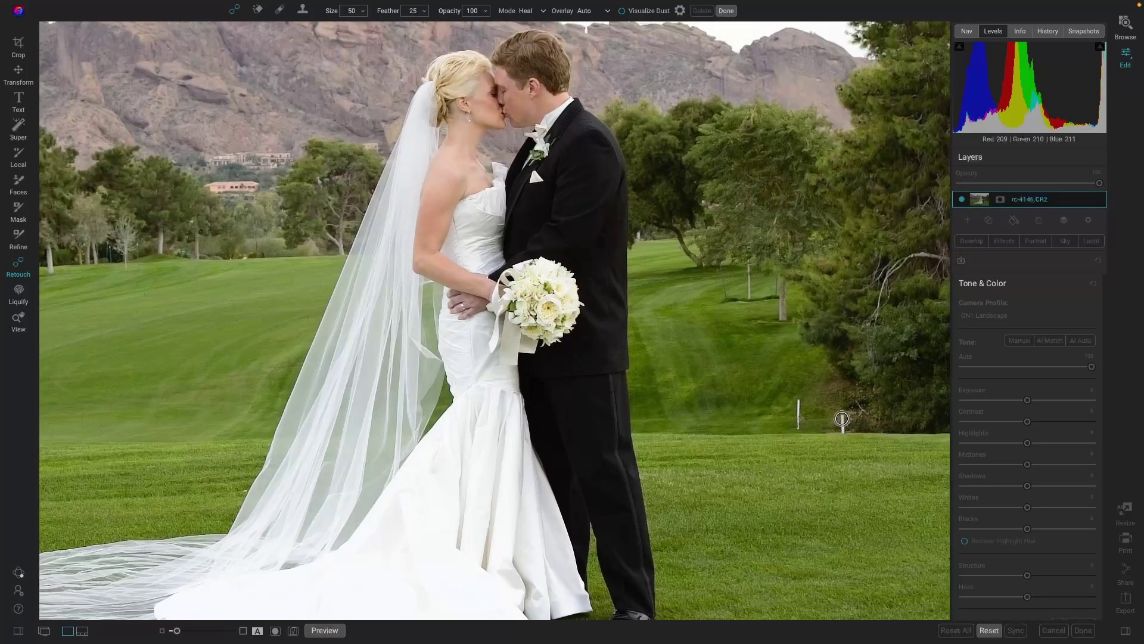
drag(842, 419, 843, 429)
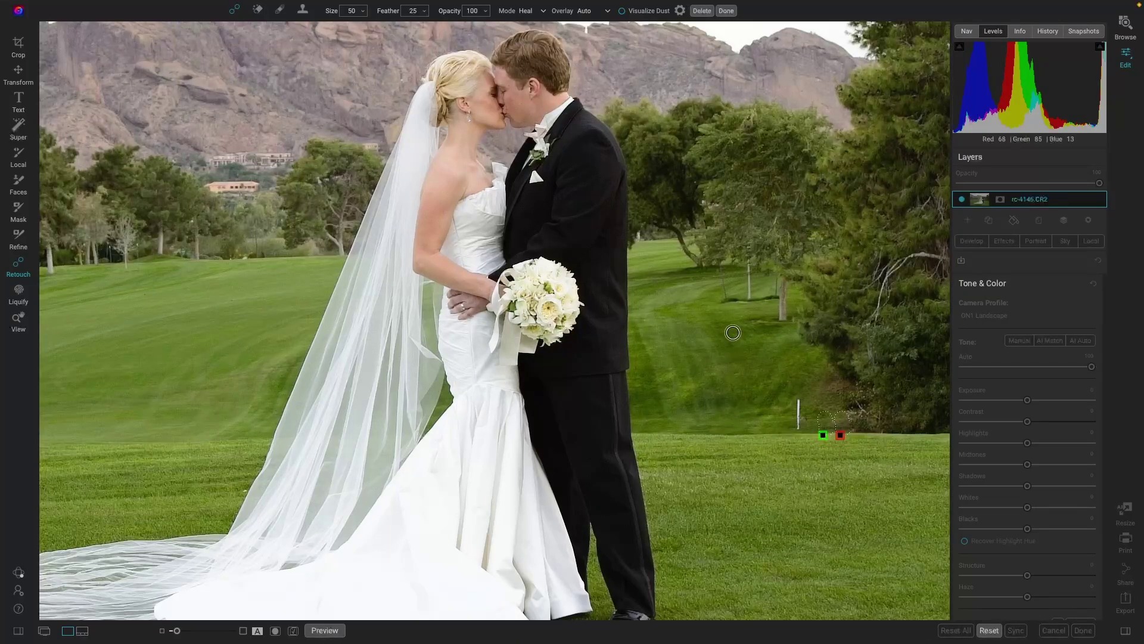
click(724, 12)
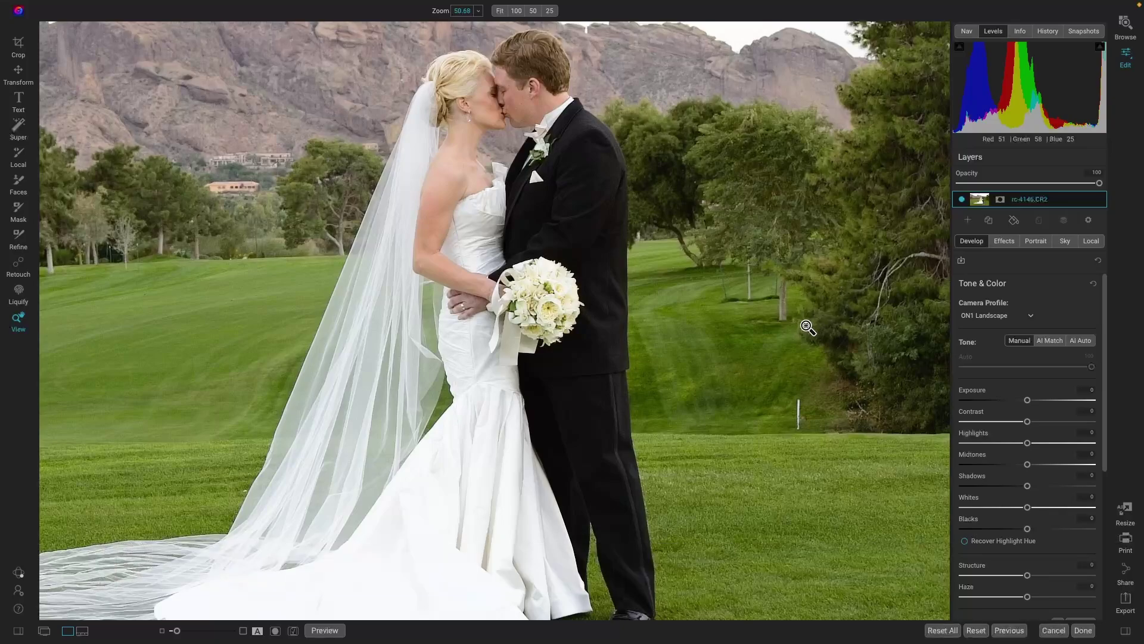
Paint out the remaining white post in the grass with the Perfect Eraser.
key(shift+q)
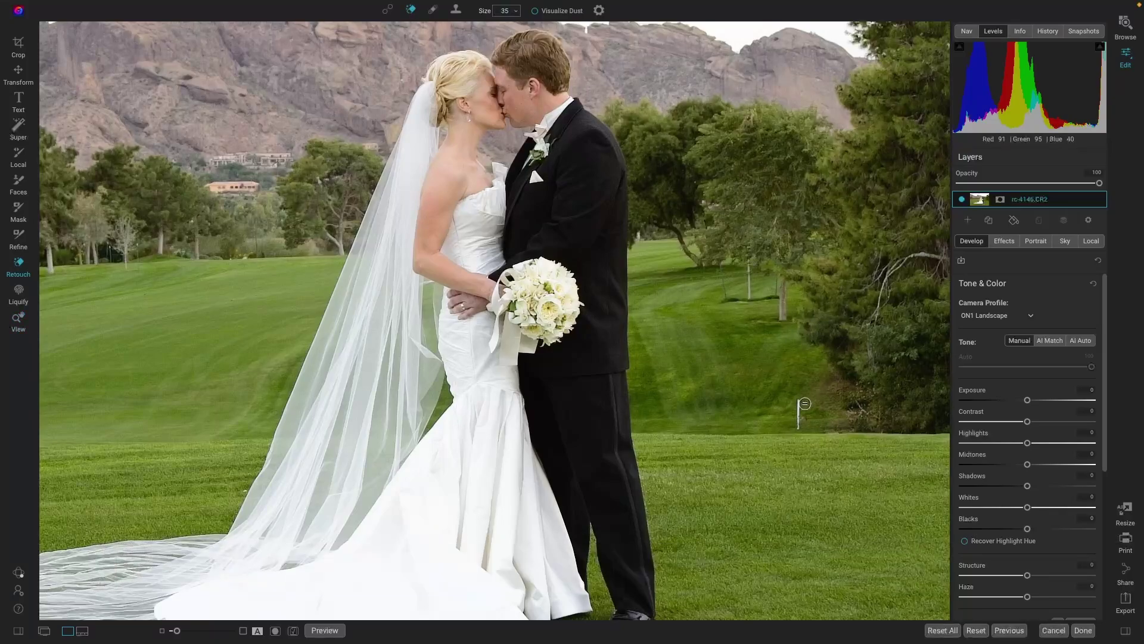
drag(796, 401, 799, 425)
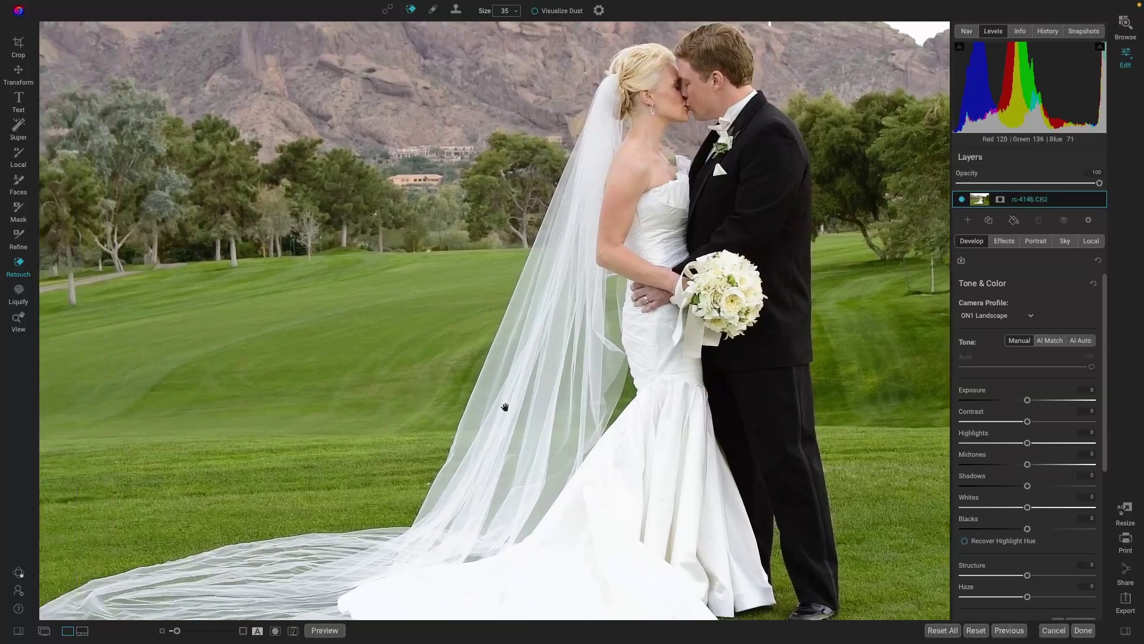
scroll(501, 403, left, 10)
scroll(636, 370, left, 2)
scroll(563, 375, left, 4)
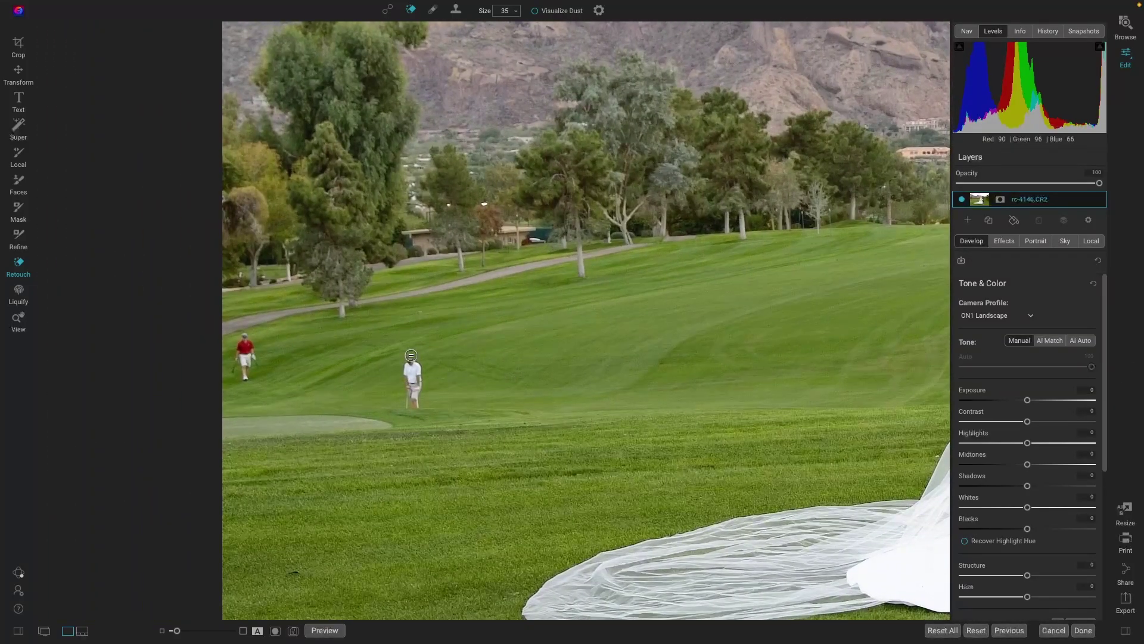
Erase the white-shirted and red-shirted golfers with a size-50 eraser, then fit the photo to view.
key(bracketright)
key(bracketright)
key(bracketright)
mouse_move(411, 355)
mouse_down()
mouse_move(408, 401)
mouse_move(415, 365)
mouse_move(466, 406)
mouse_move(499, 399)
mouse_move(414, 369)
mouse_up()
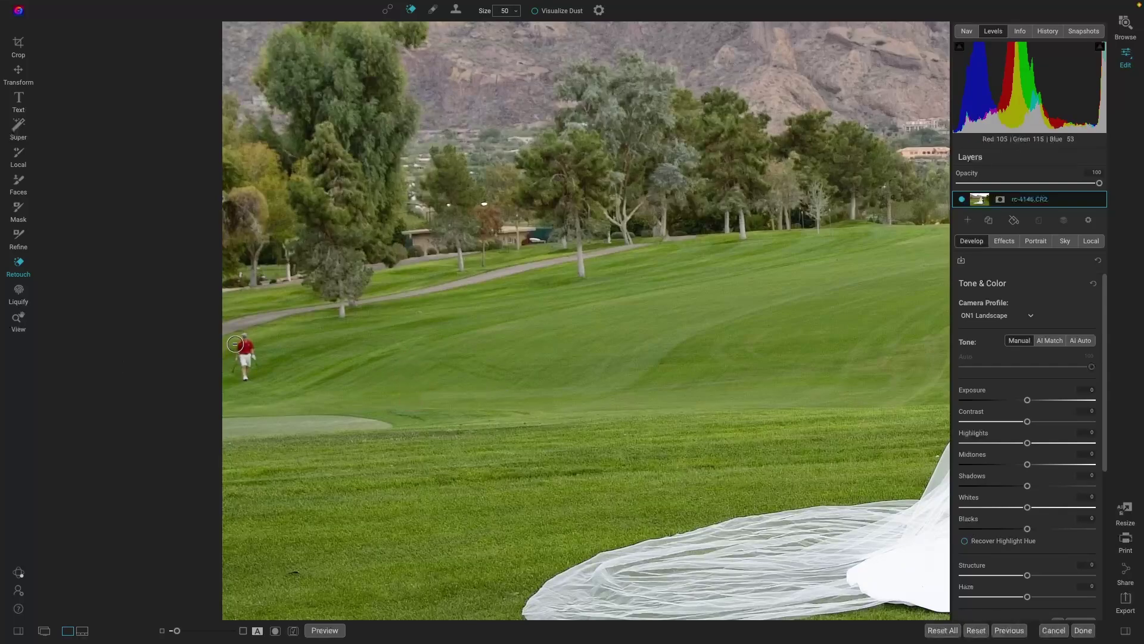
mouse_move(235, 344)
mouse_down()
mouse_move(244, 373)
mouse_move(247, 358)
mouse_move(258, 361)
mouse_up()
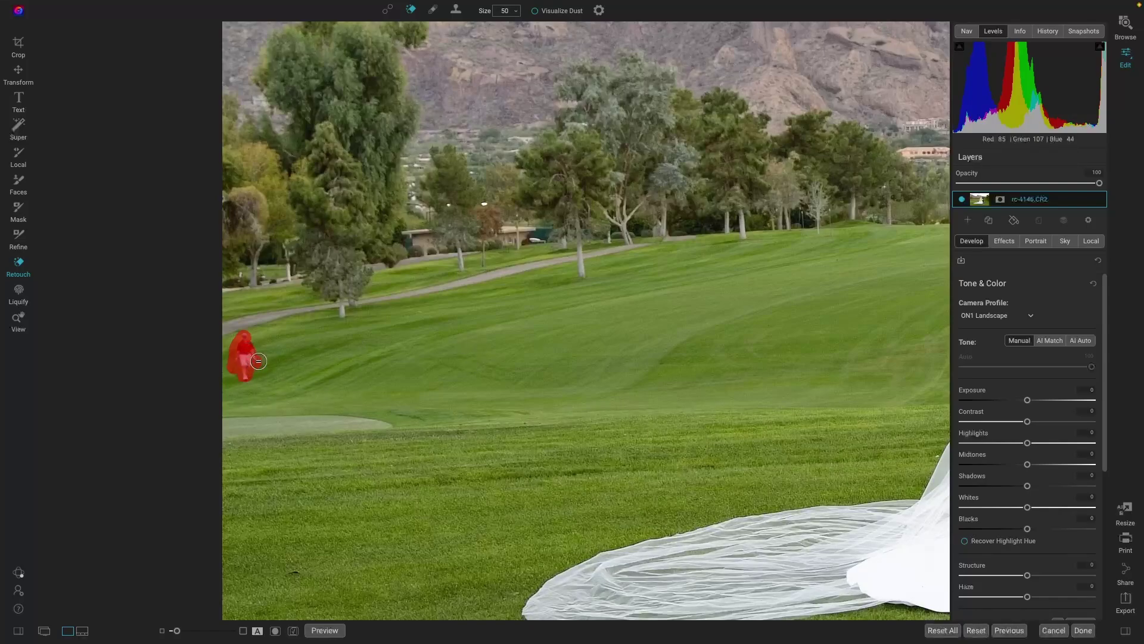
key(bracketleft)
key(bracketleft)
key(bracketleft)
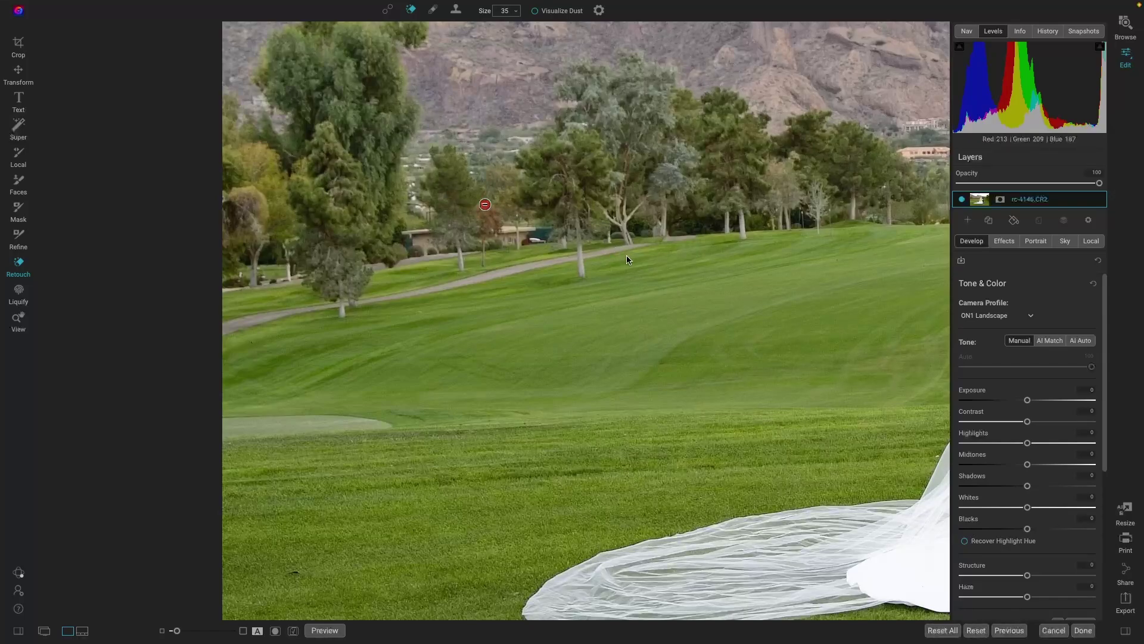
key(ctrl+0)
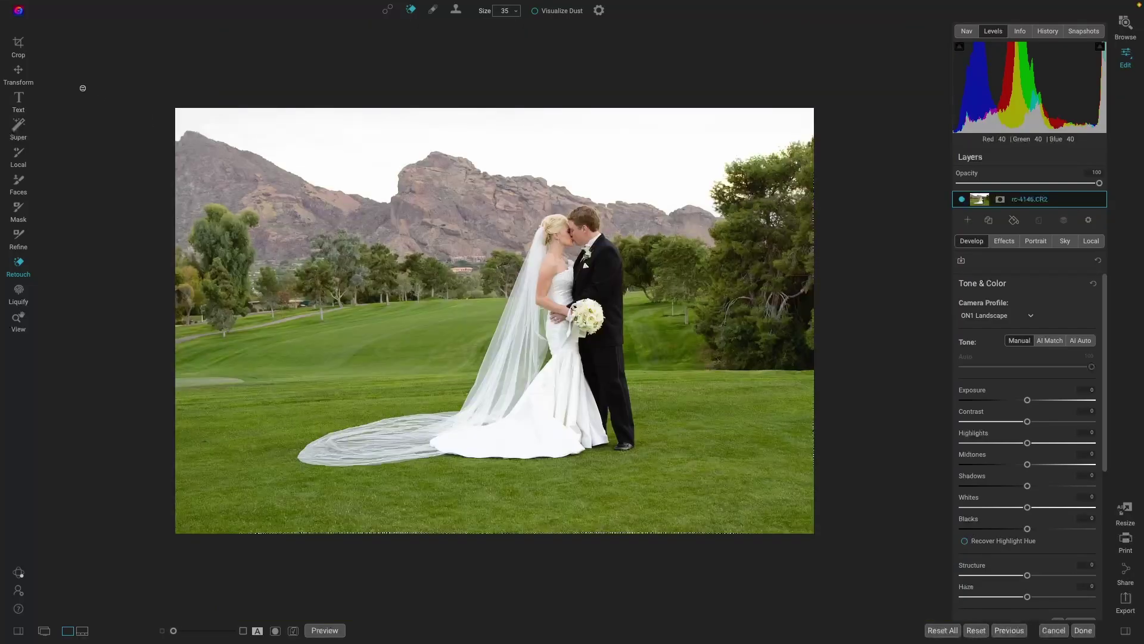
Crop inward from the bottom-right corner with the Rule of Thirds overlay, keeping the aspect ratio.
click(26, 46)
click(290, 11)
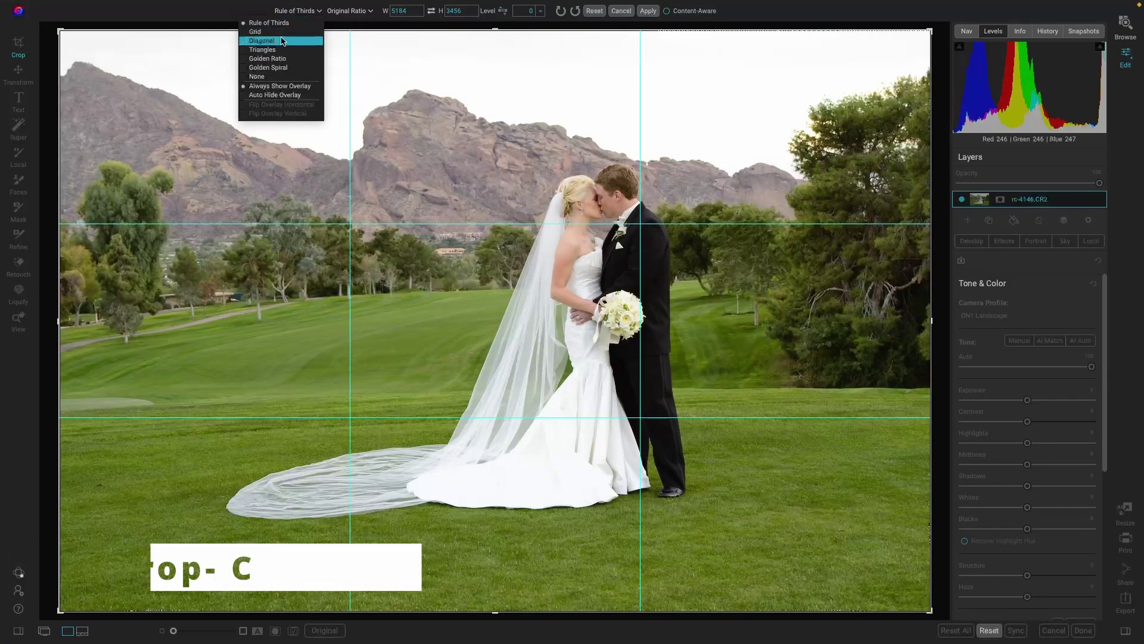
click(278, 24)
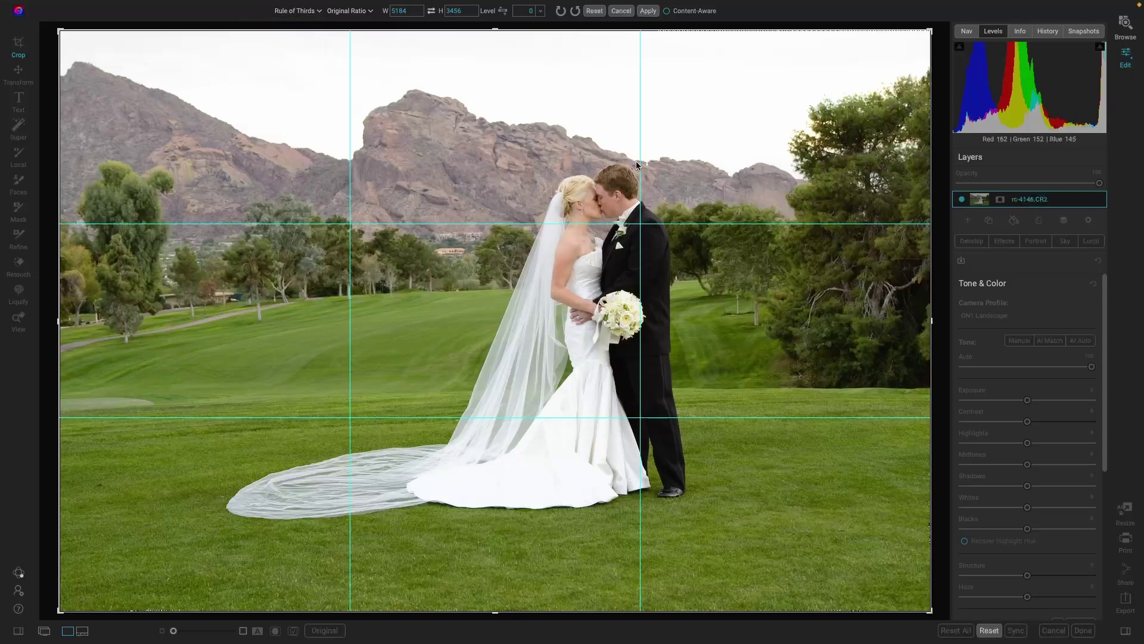
drag(931, 610, 904, 593)
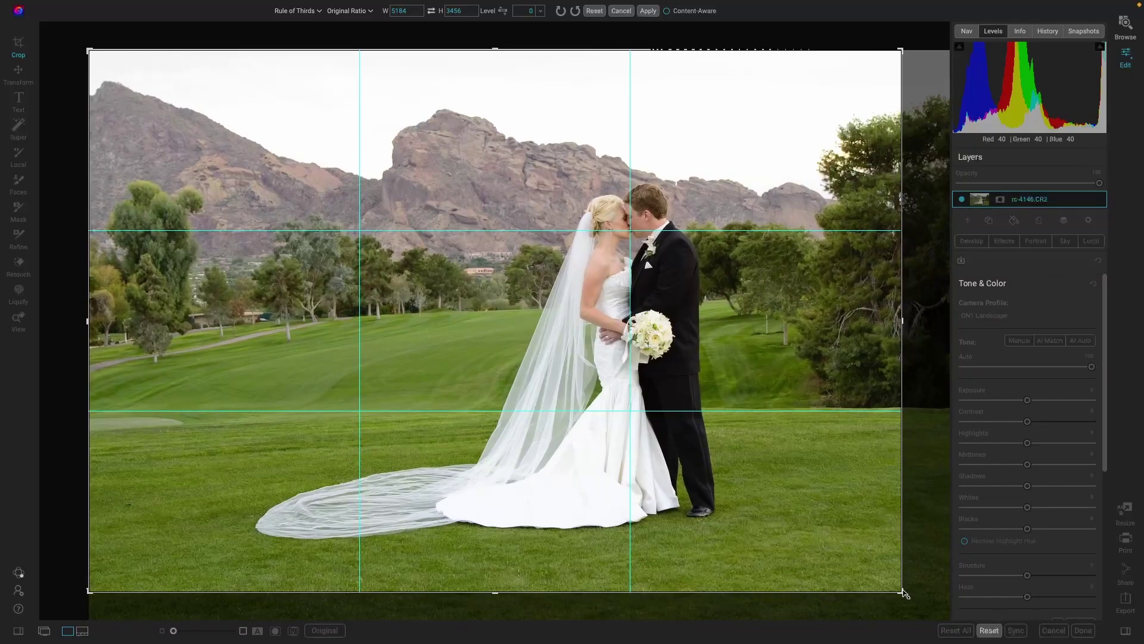
key(Return)
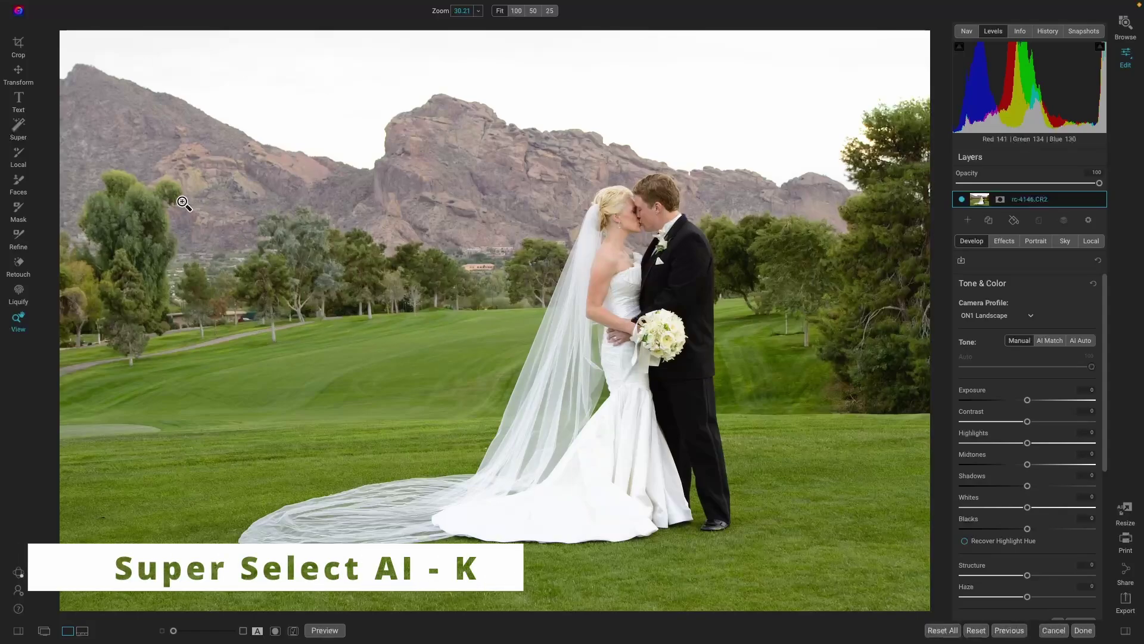
Super Select the mountains, apply a Tone Enhancer Darker effect, and set its opacity to 70.
click(19, 127)
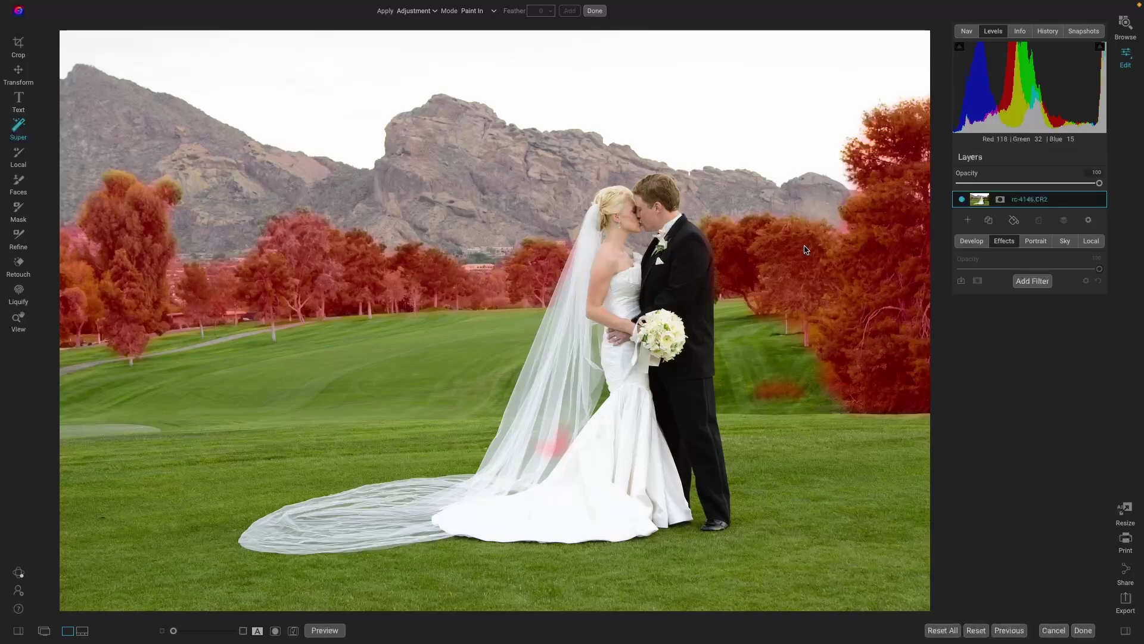
click(498, 176)
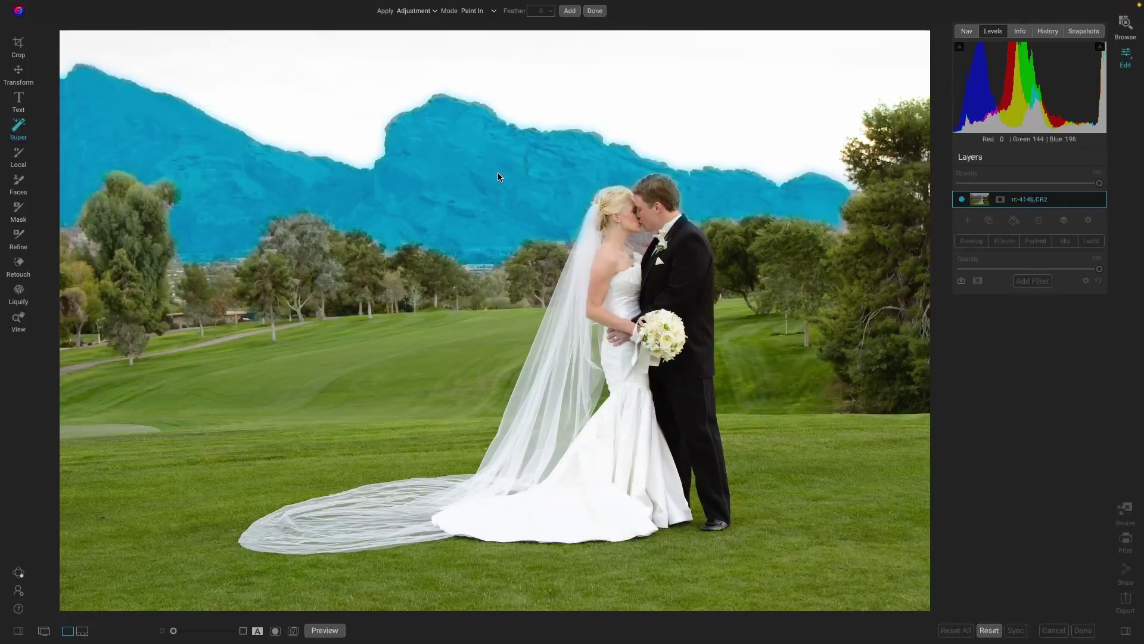
click(432, 13)
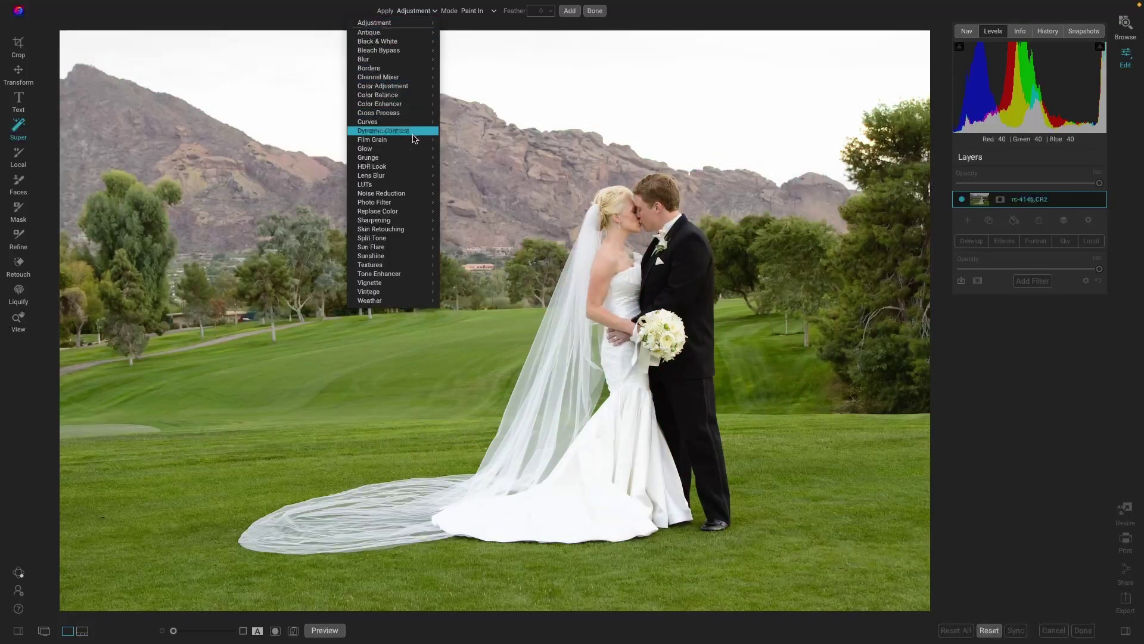
mouse_move(419, 274)
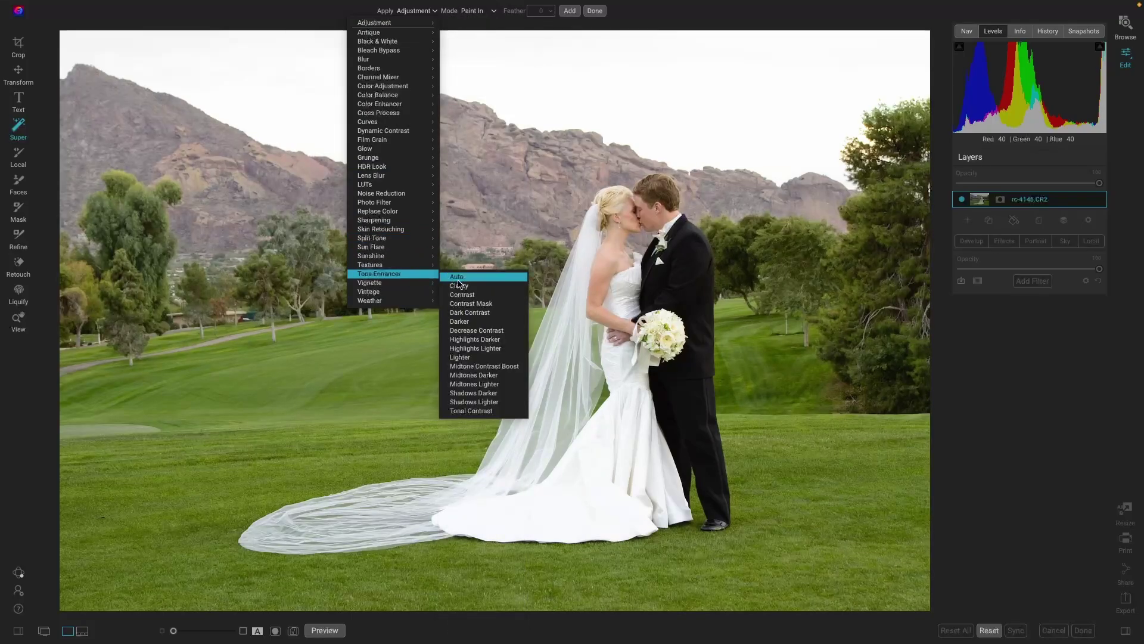
click(479, 321)
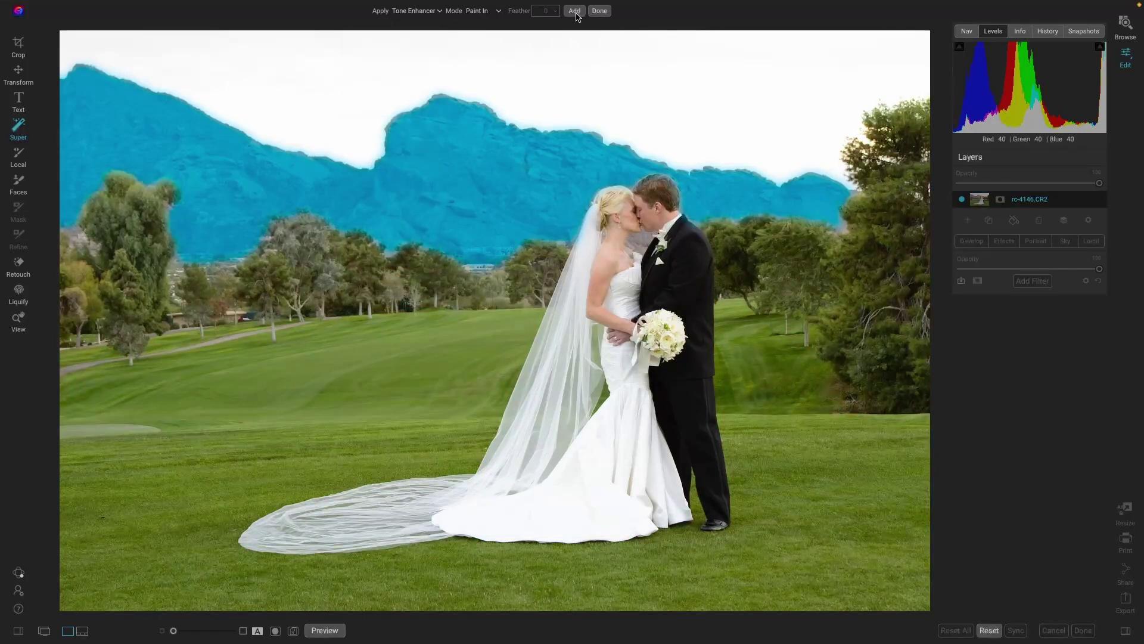
click(576, 12)
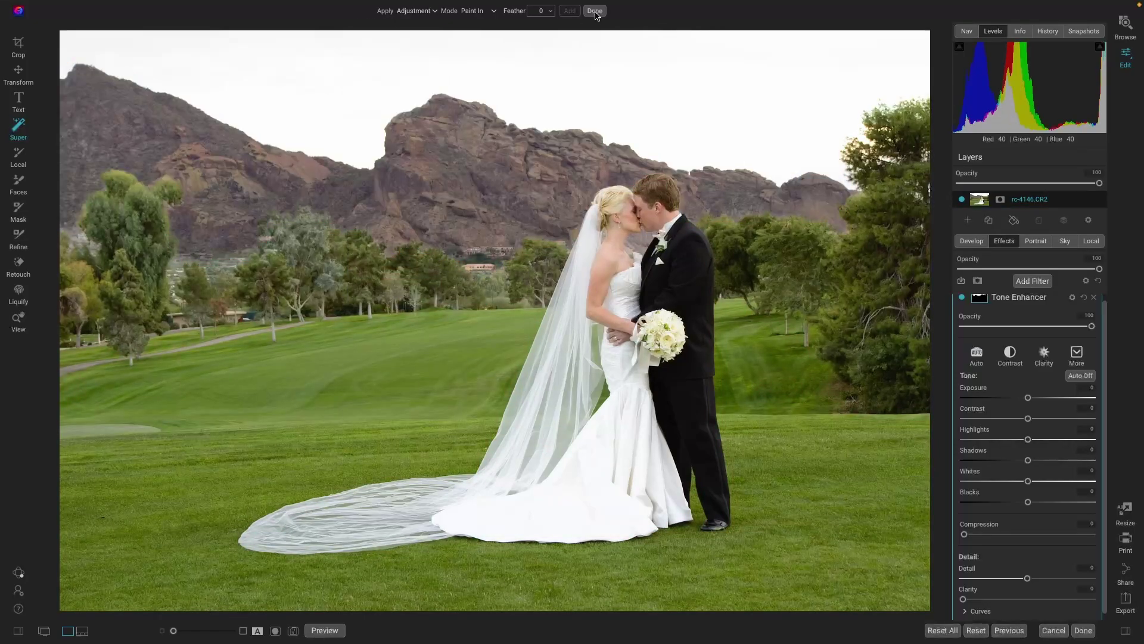
click(595, 12)
mouse_move(1092, 332)
mouse_down()
mouse_move(1043, 346)
mouse_move(1055, 349)
mouse_up()
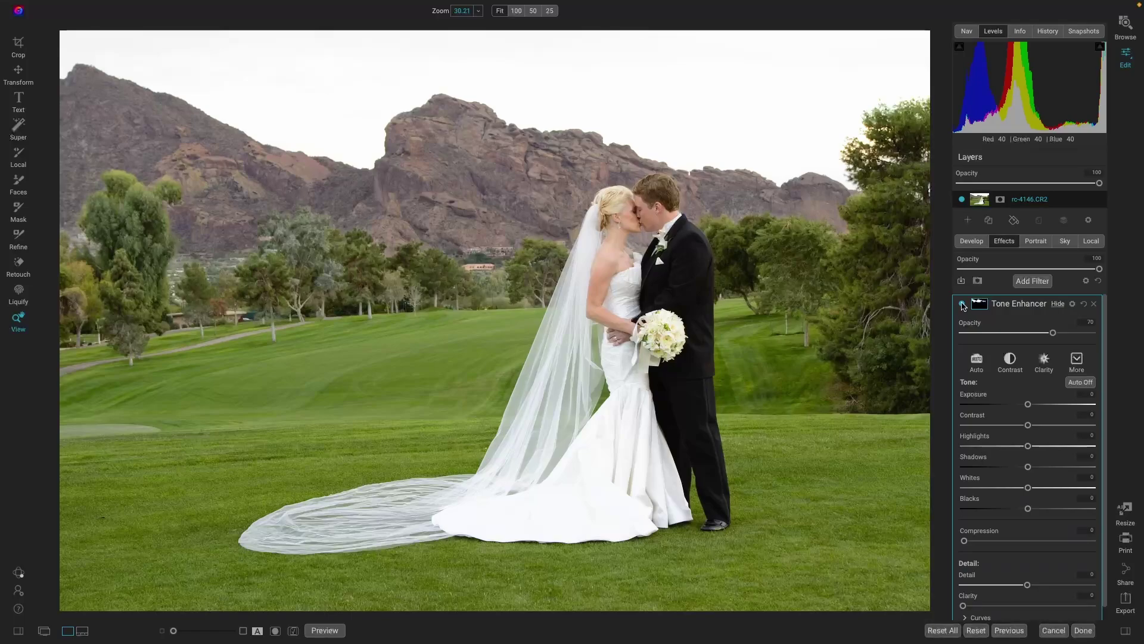
click(962, 304)
click(962, 304)
Choose the Ocudrone sky collection with the OcuDrone Blustery Blue category.
click(1066, 243)
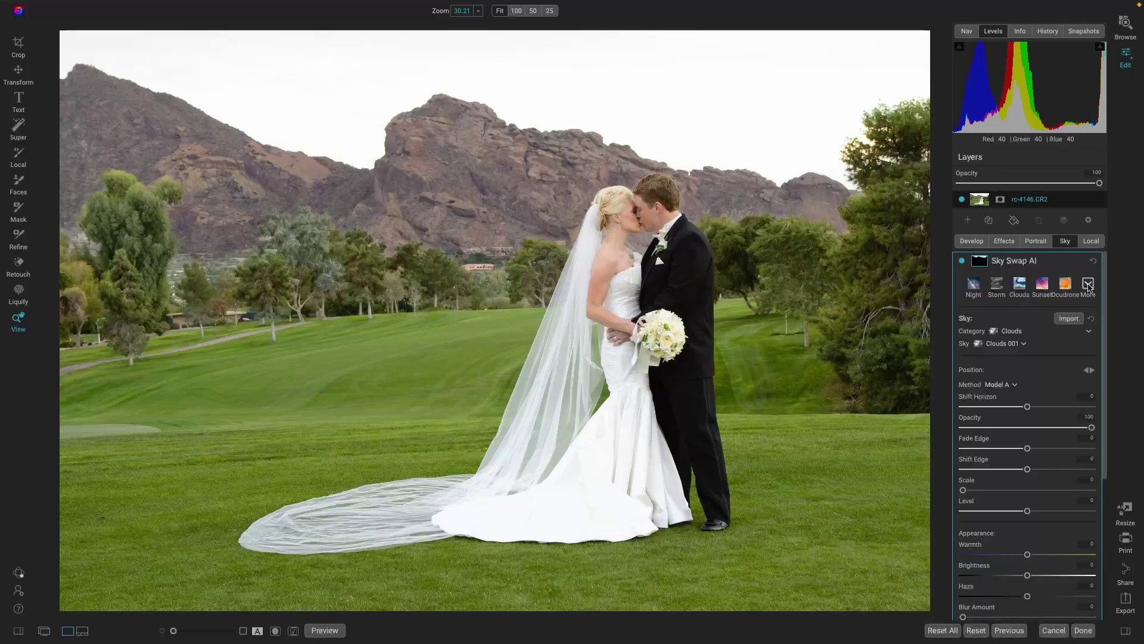
click(1088, 285)
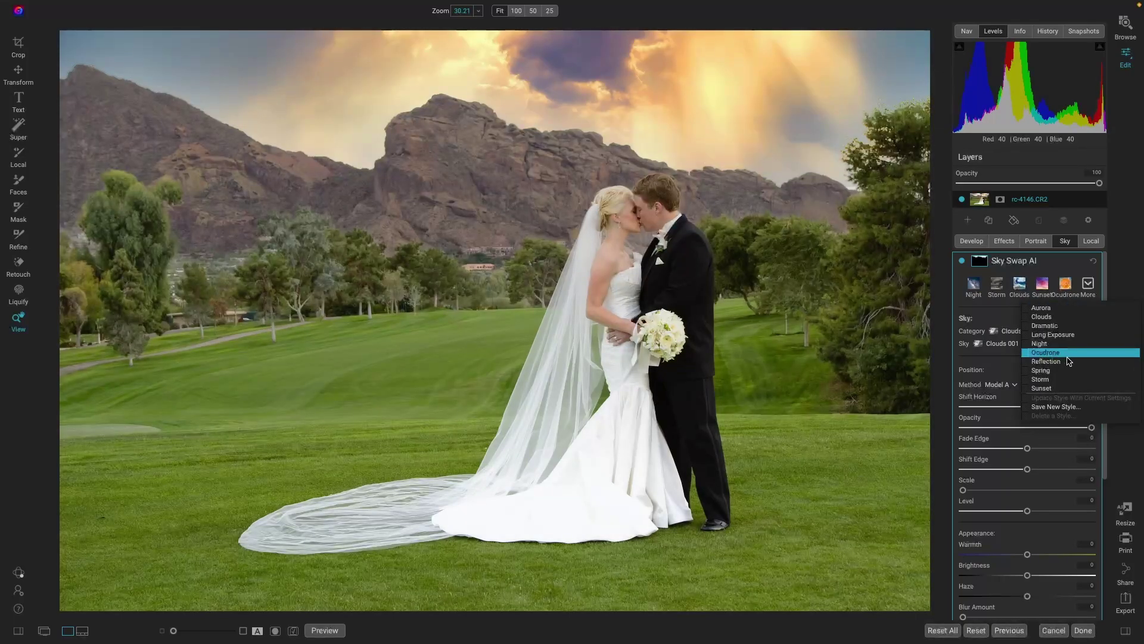
click(1070, 355)
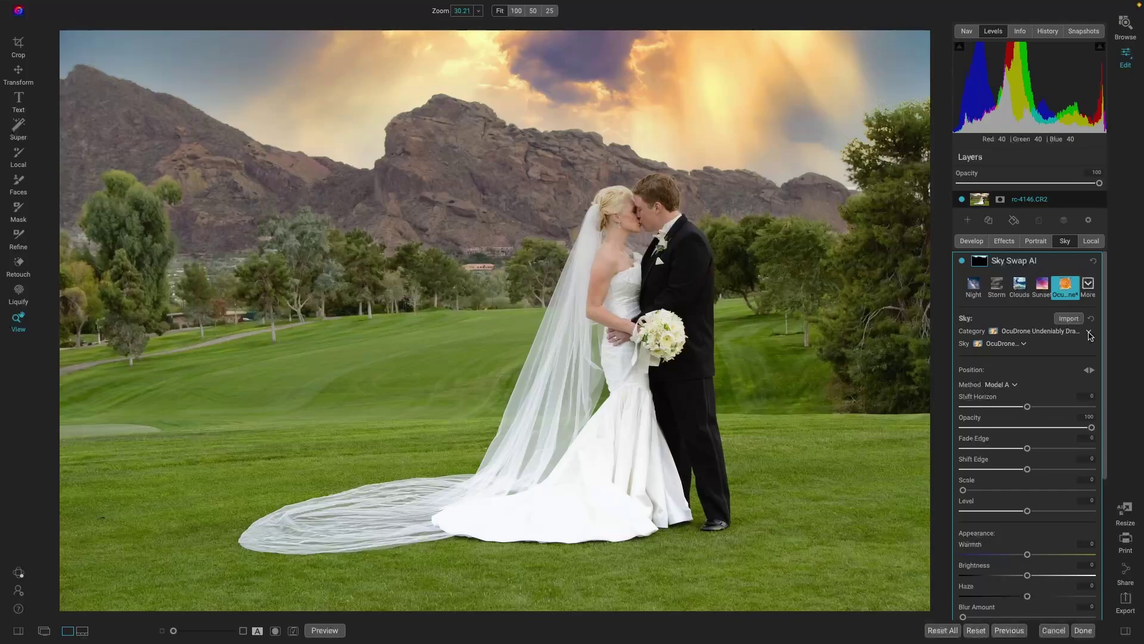
click(1089, 332)
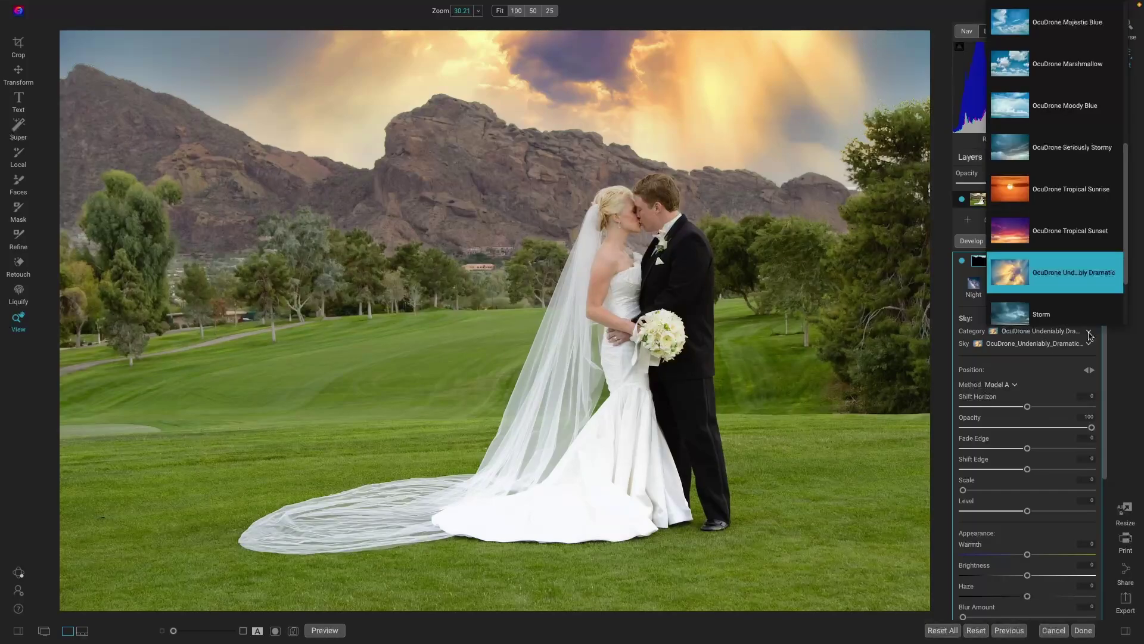
key(Down)
key(Down)
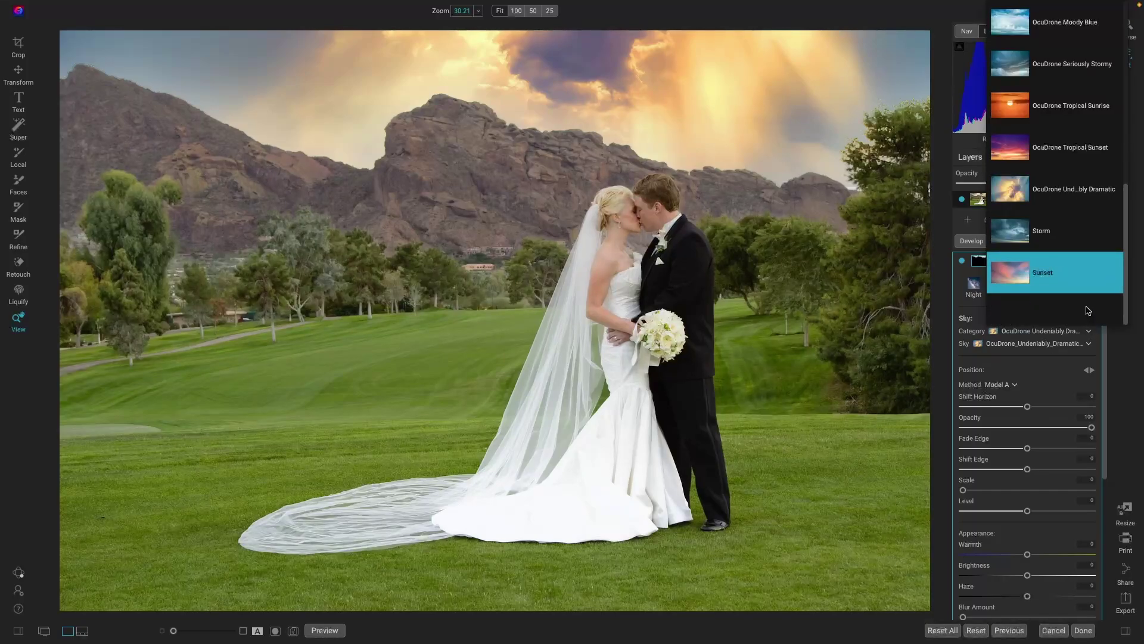
scroll(1047, 156, up, 3)
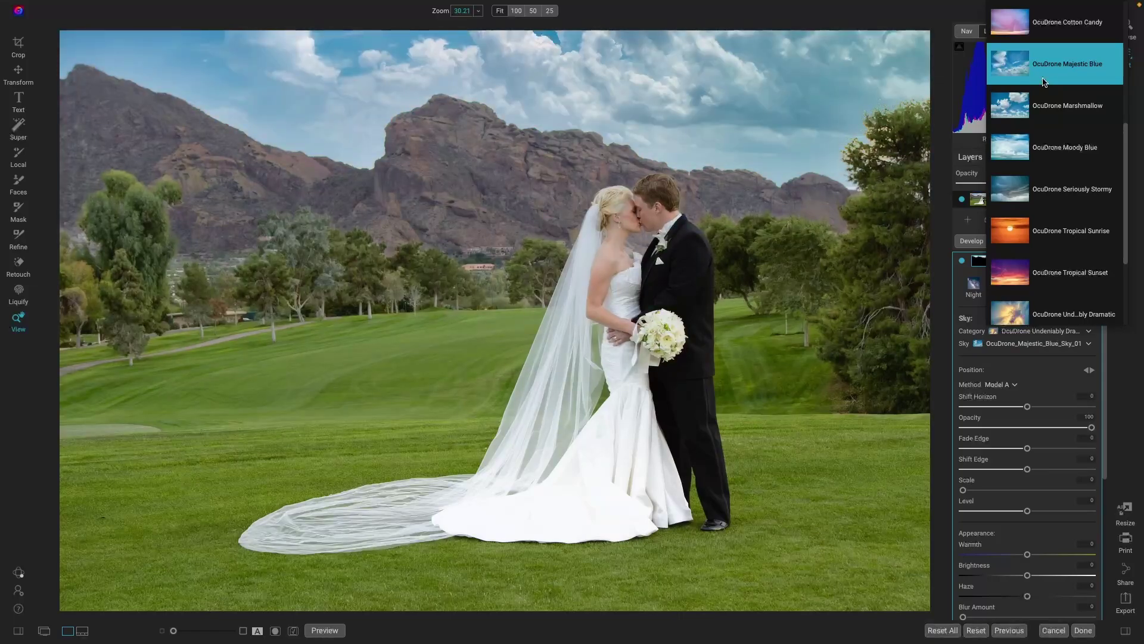
scroll(1044, 82, up, 3)
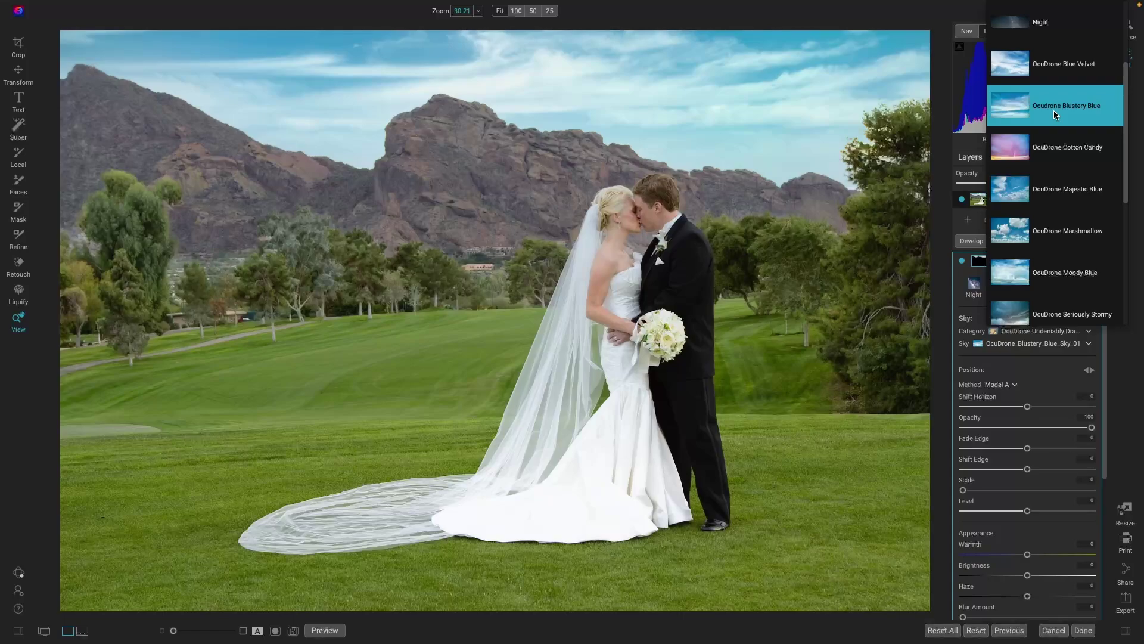
click(1054, 110)
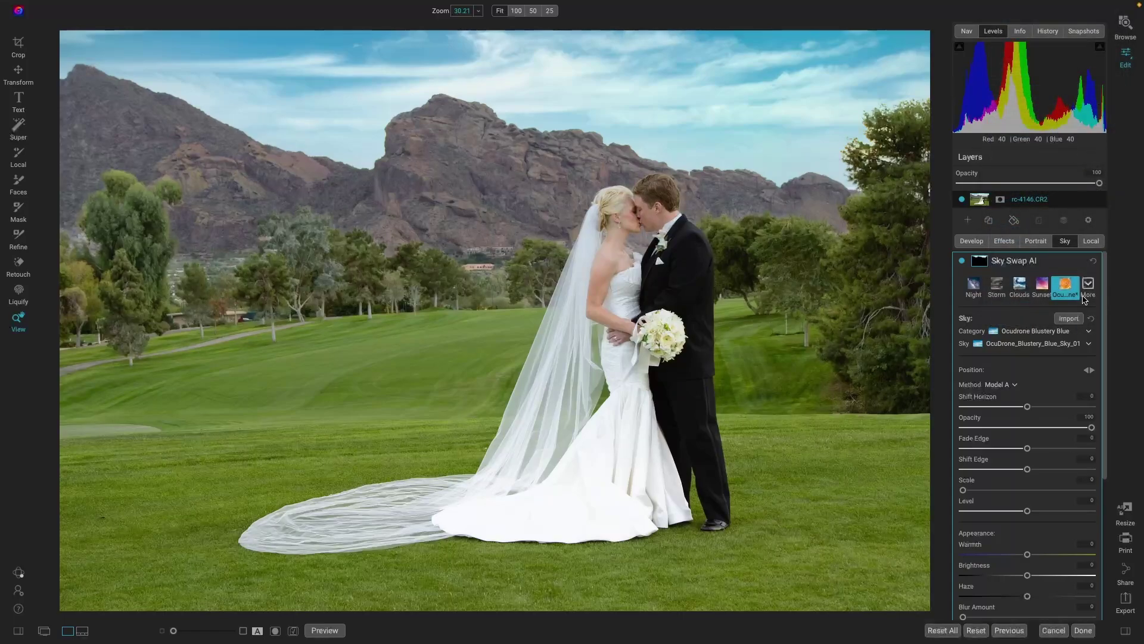
Apply OcuDrone_Blustery_Blue_Sky_01 and lower its opacity to 72.
click(1086, 348)
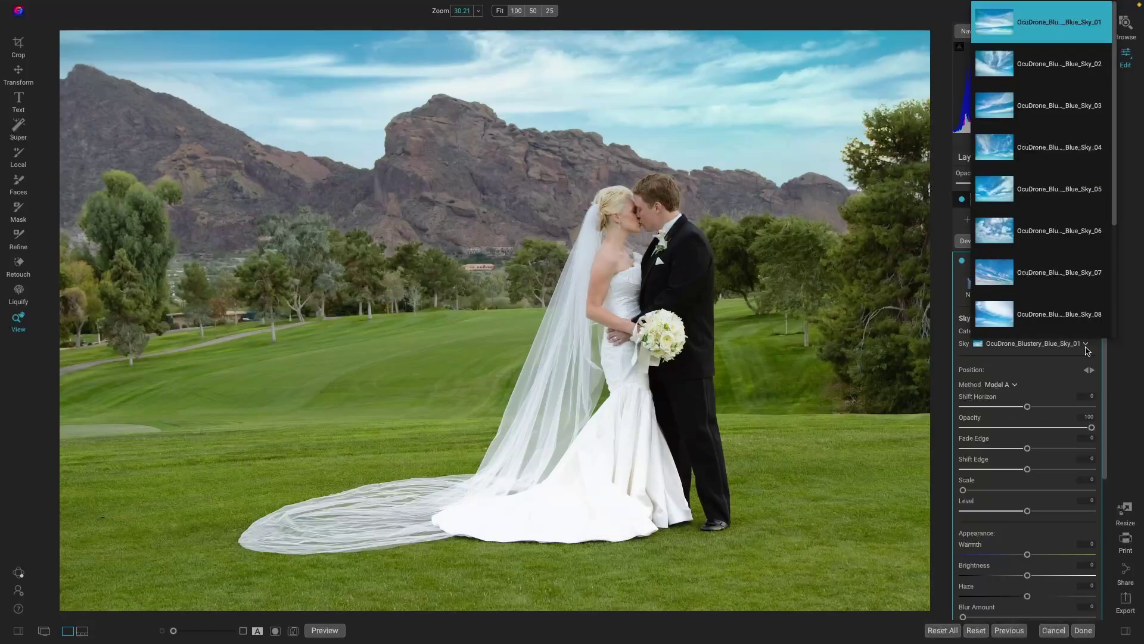
click(1056, 378)
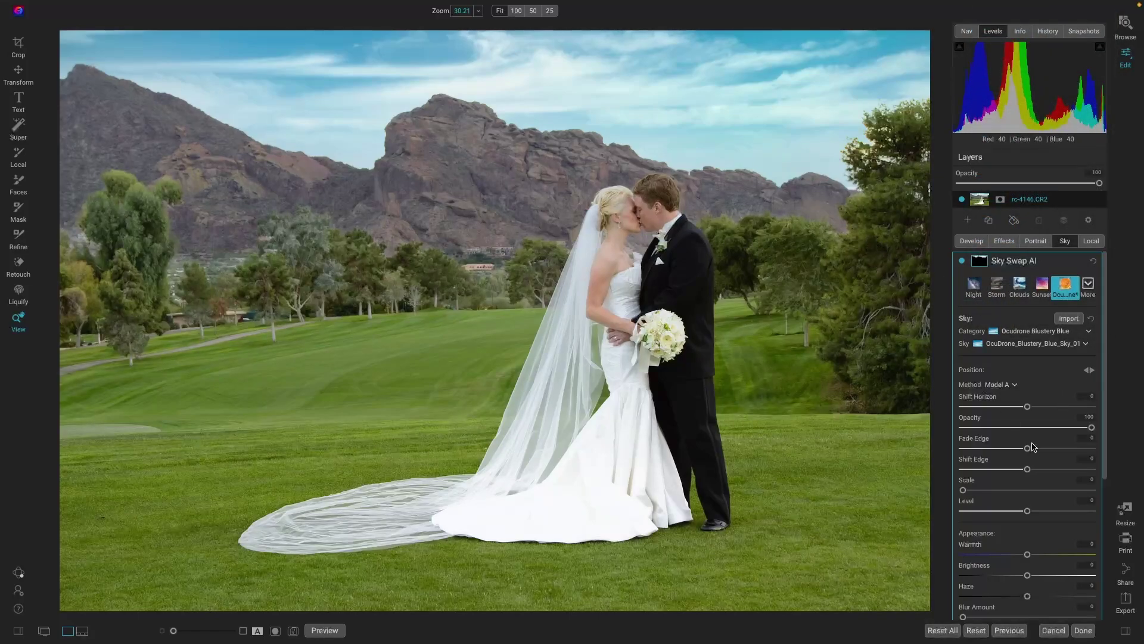
drag(1092, 428, 1056, 436)
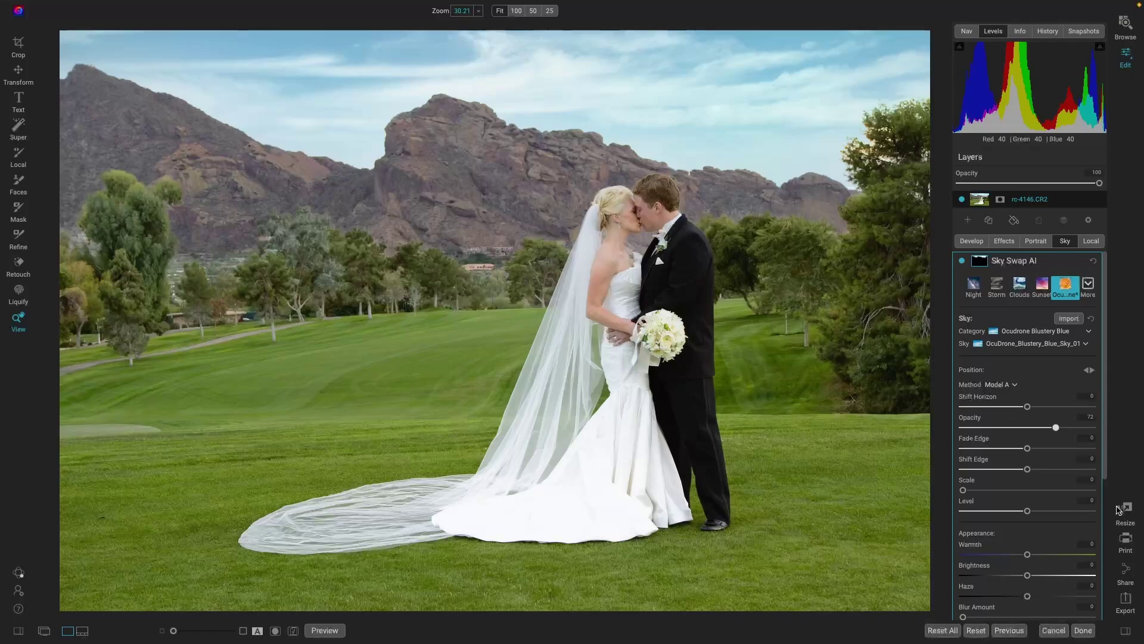
Add a Vignette filter with the Big Softy preset, raising brightness to -37.
click(1004, 241)
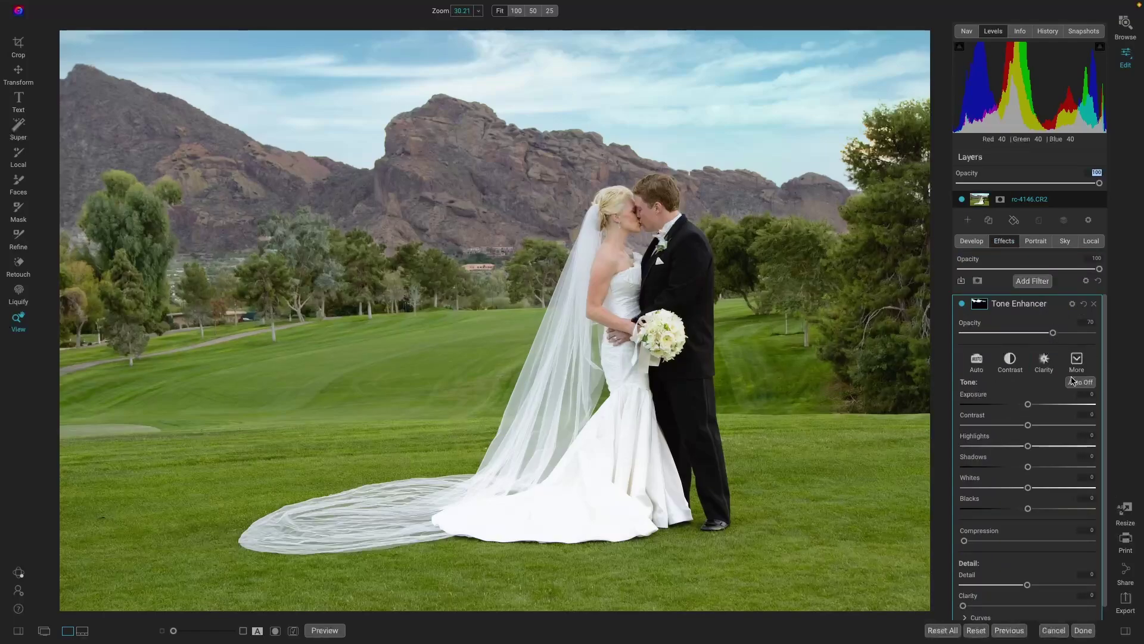
click(1037, 285)
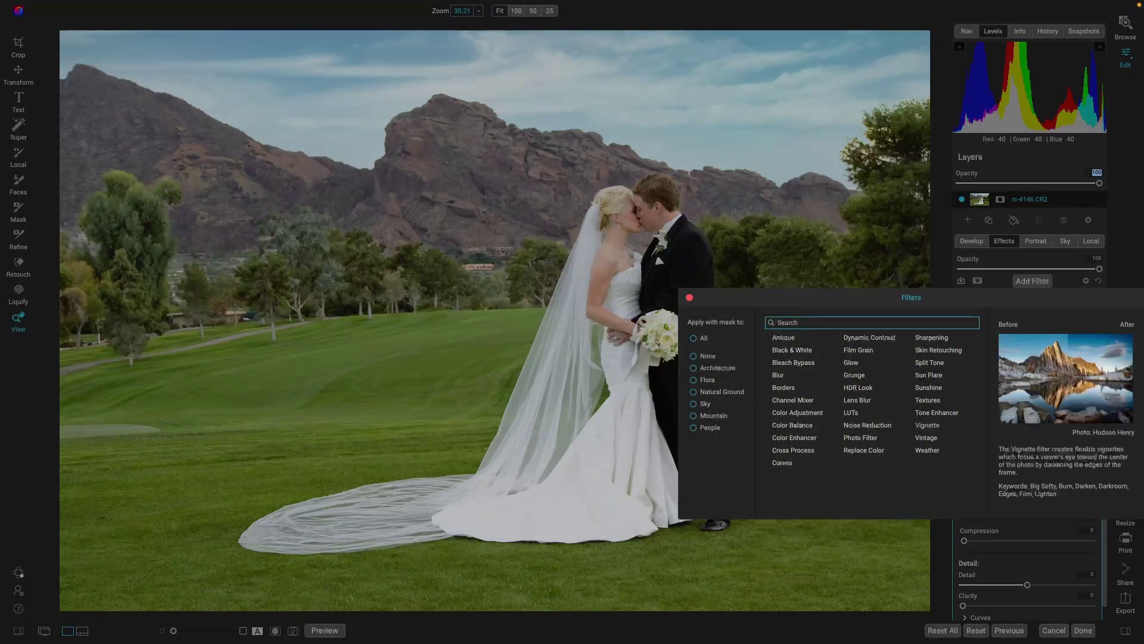
click(927, 425)
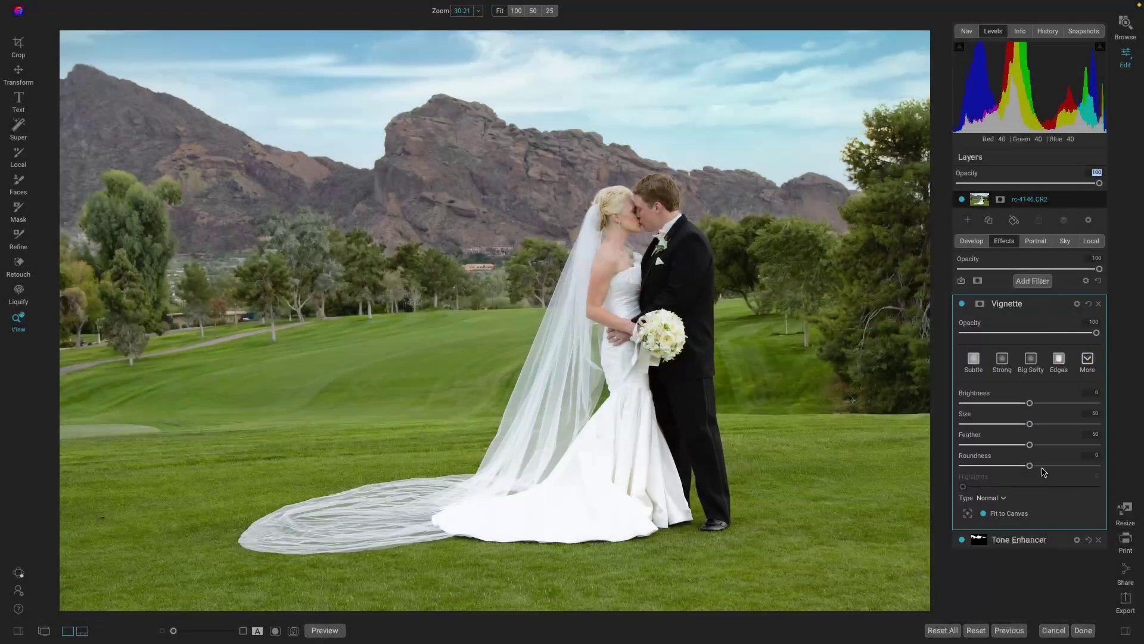
click(1030, 359)
drag(964, 405, 1006, 410)
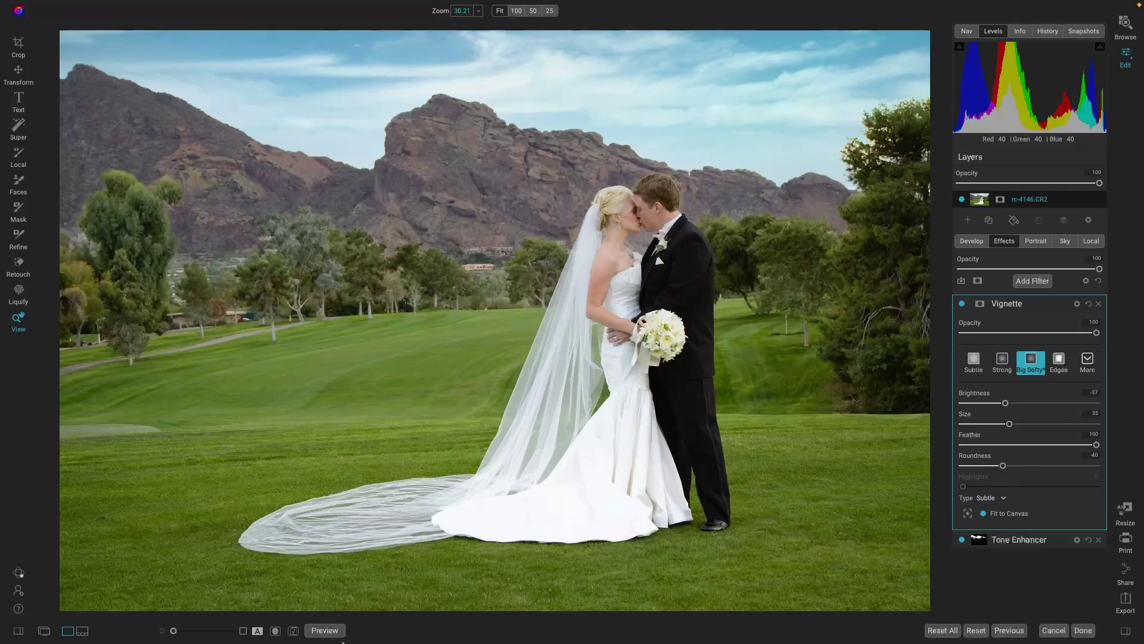
click(322, 632)
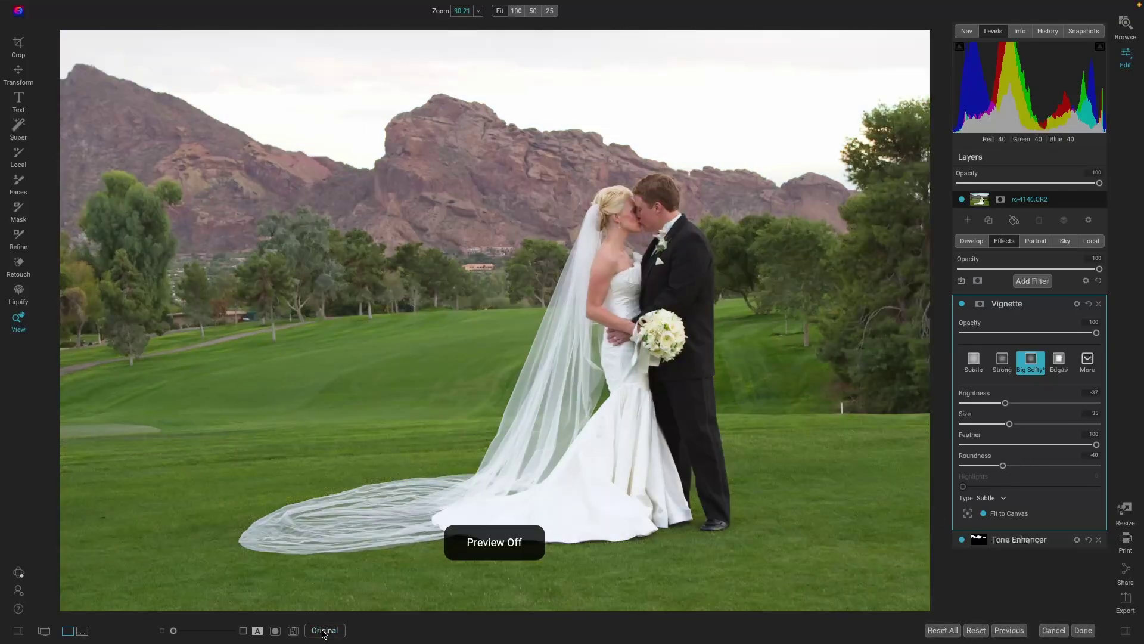
click(322, 632)
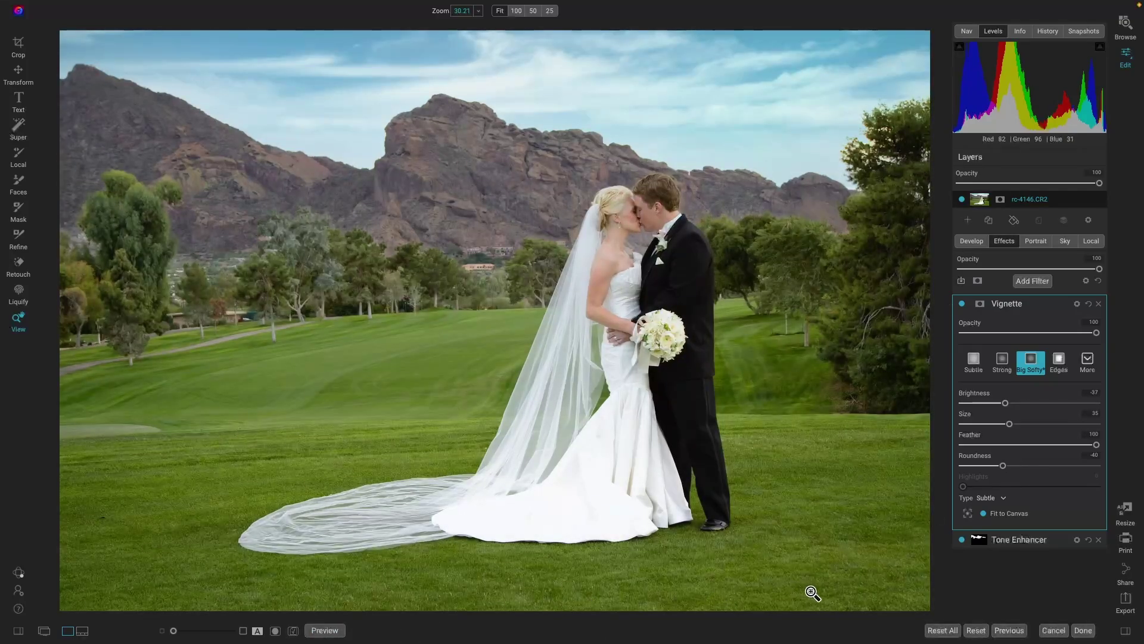